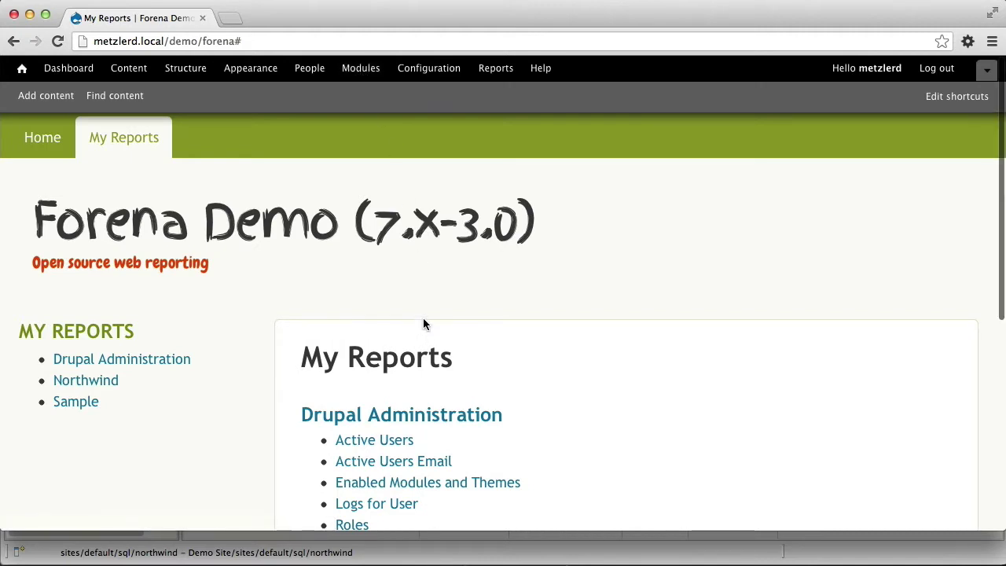
- Scroll the My Reports page down to the Northwind report group
scroll(423, 317, down, 5)
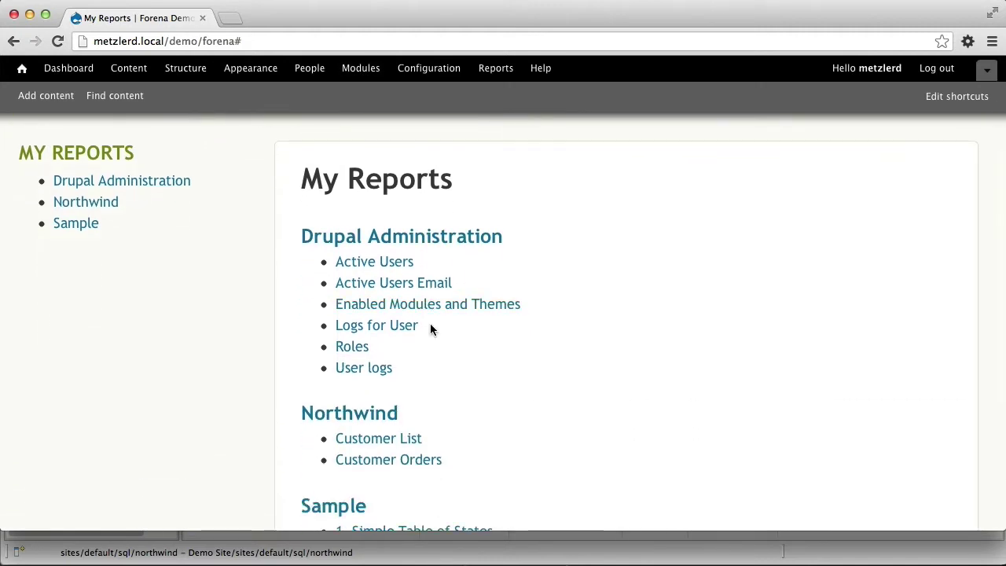
scroll(445, 334, down, 3)
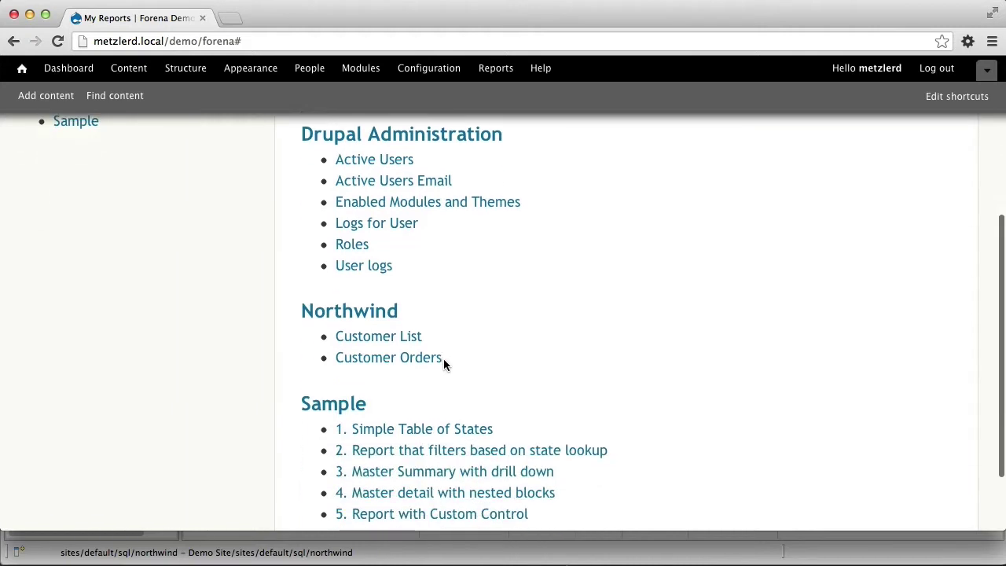
click(399, 359)
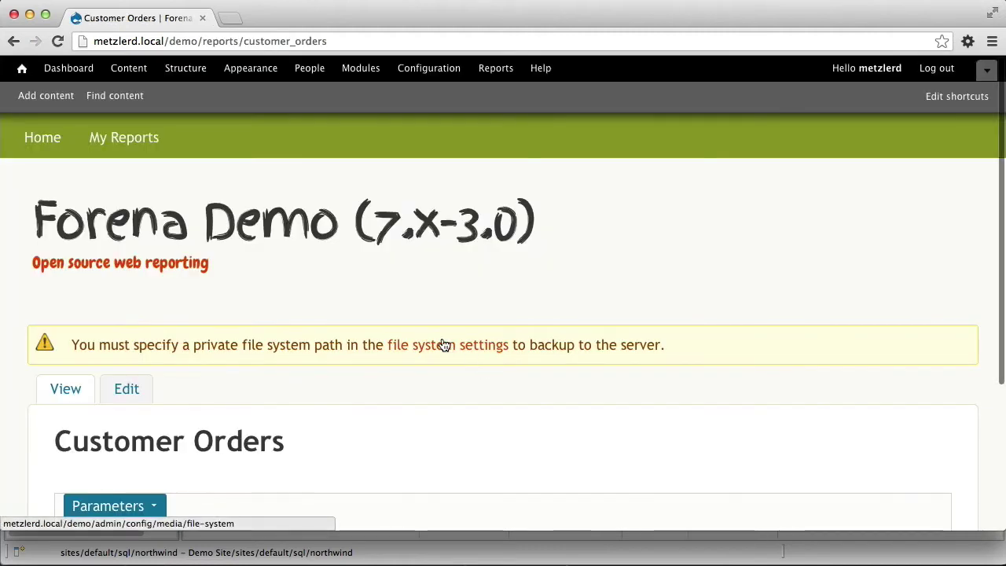
scroll(442, 344, down, 3)
scroll(442, 343, down, 3)
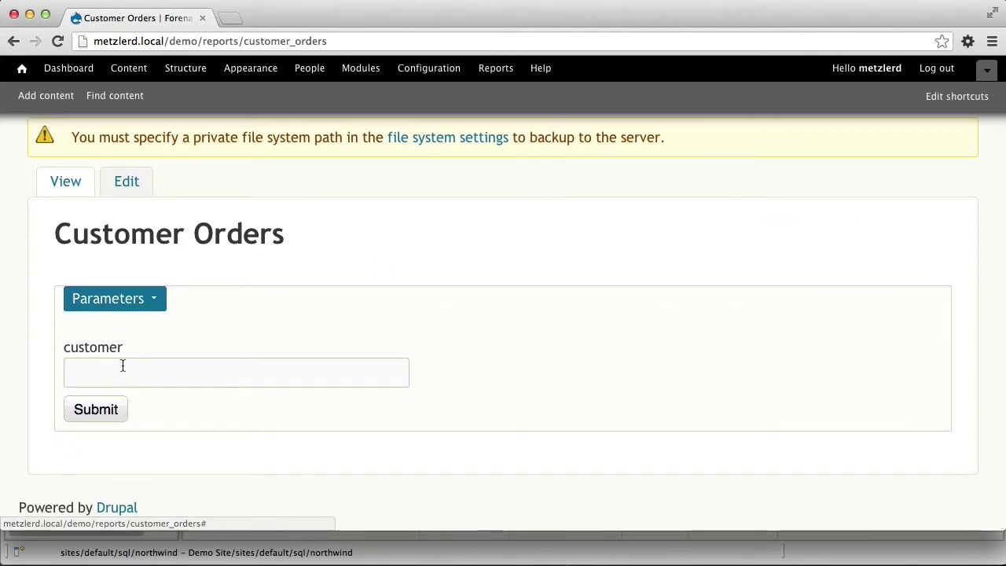
click(213, 367)
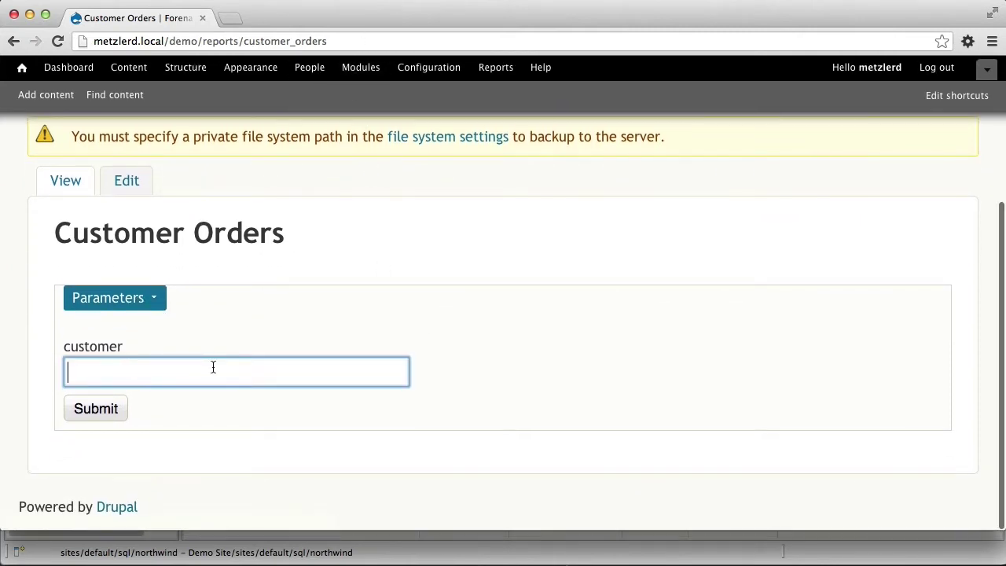
- Open the report's parameter settings and label the customer parameter 'Costomer'
click(128, 183)
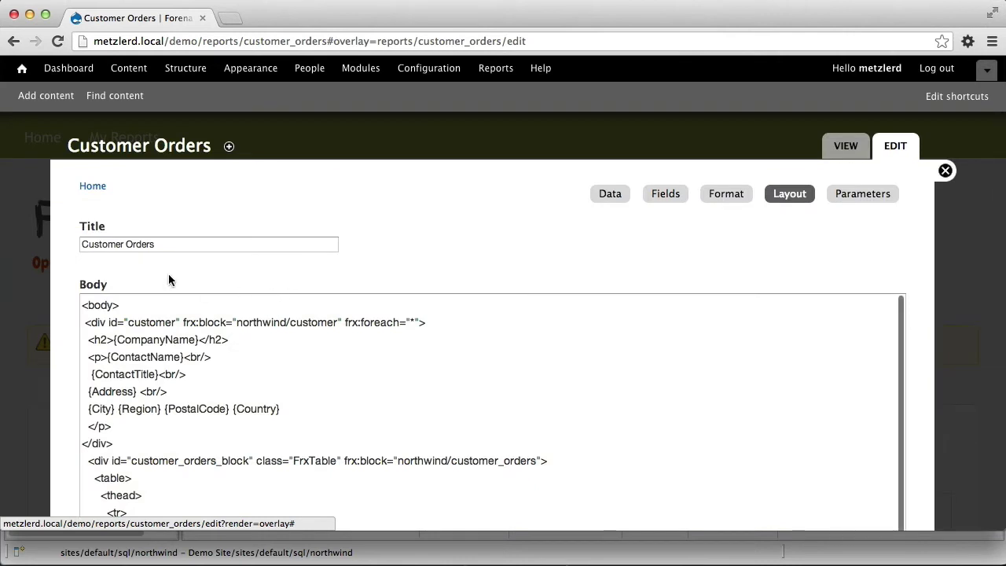
click(856, 195)
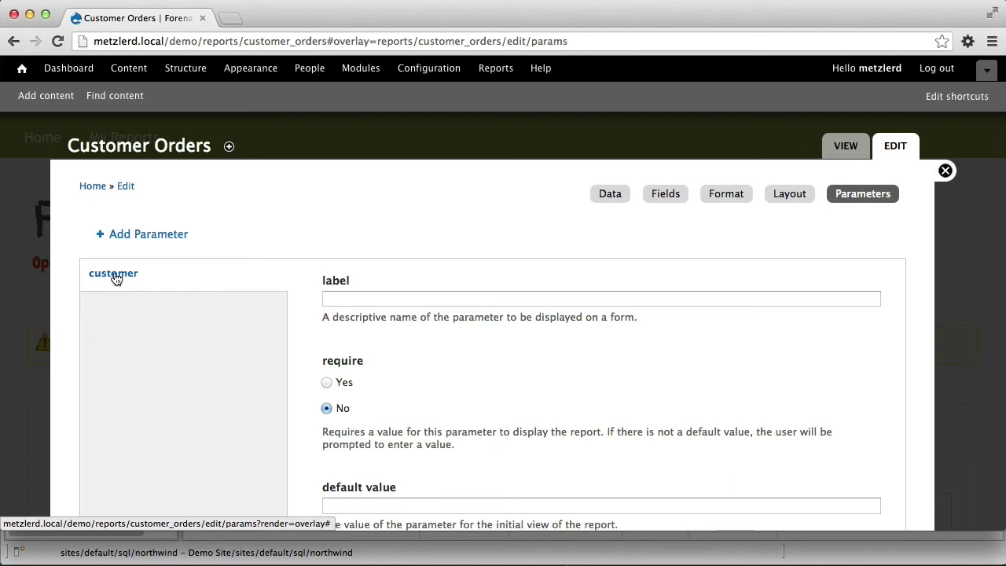
click(375, 300)
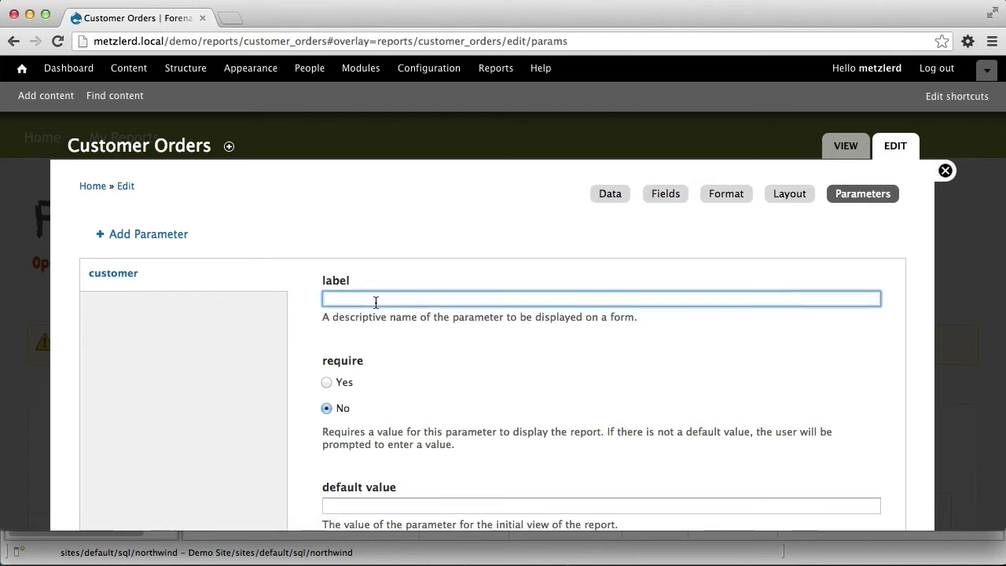
text(Costommer)
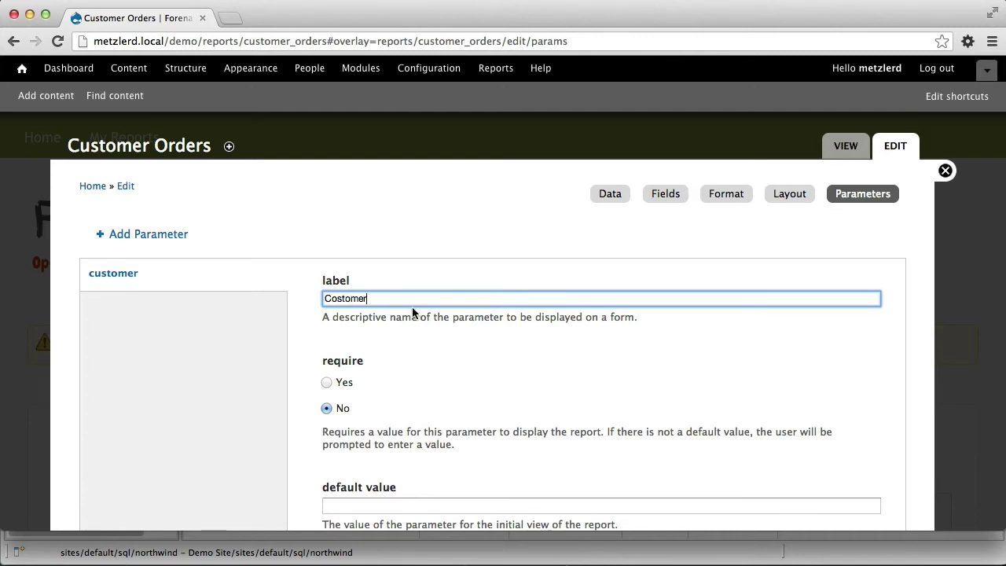
- Make the customer parameter required by choosing Yes
scroll(412, 302, down, 1)
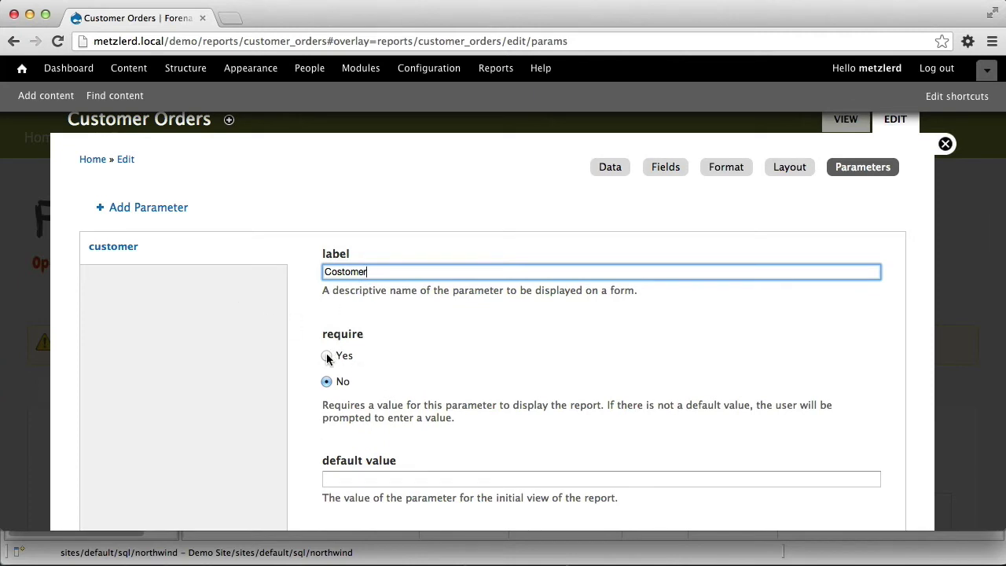
click(327, 357)
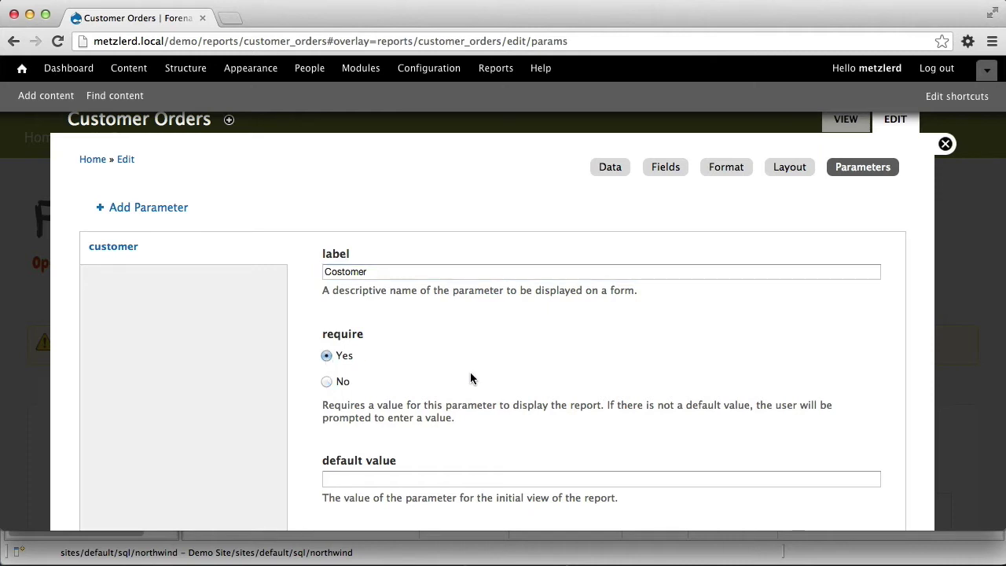
scroll(462, 382, down, 3)
- Leave the default value blank and enter the description 'Select a customer form the list'
click(339, 385)
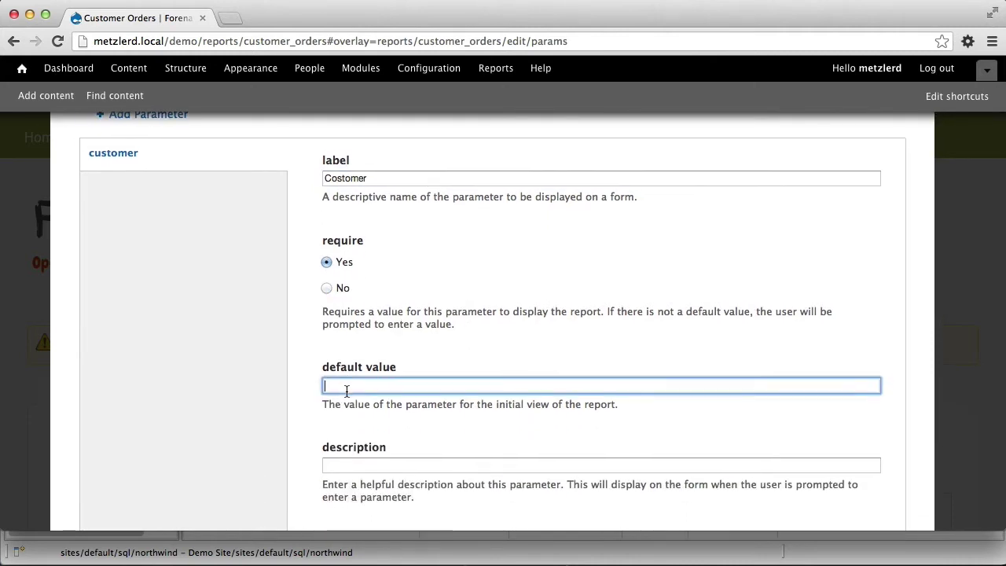
scroll(345, 396, down, 1)
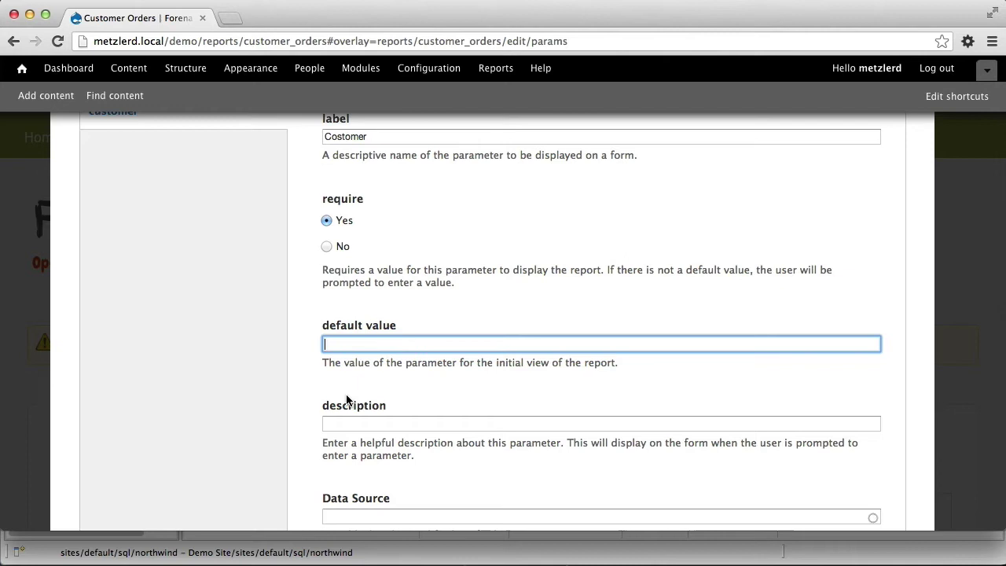
scroll(347, 400, down, 1)
scroll(346, 400, down, 2)
click(333, 372)
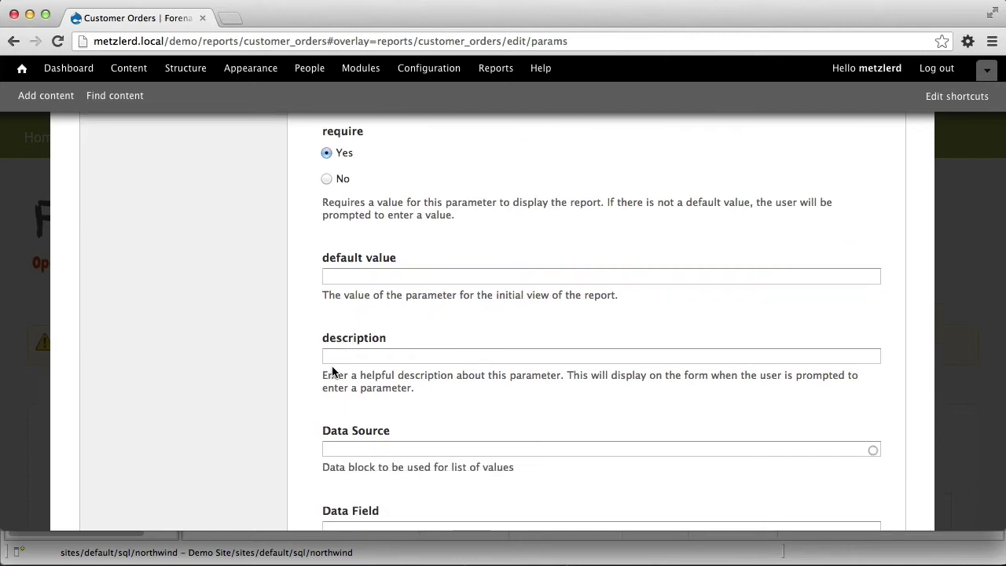
click(330, 360)
text(S)
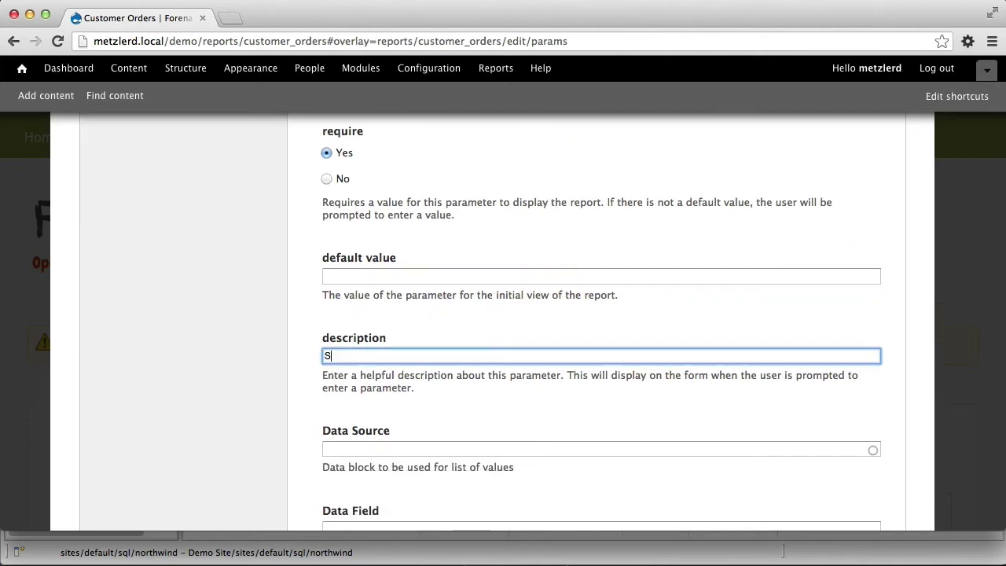
text(elect a customer form the)
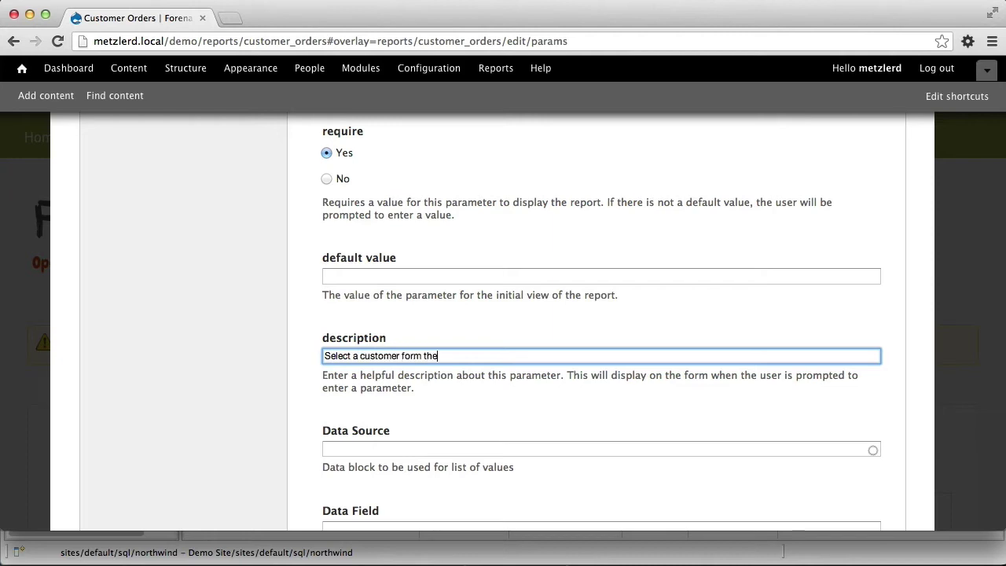
text( list)
scroll(601, 322, down, 2)
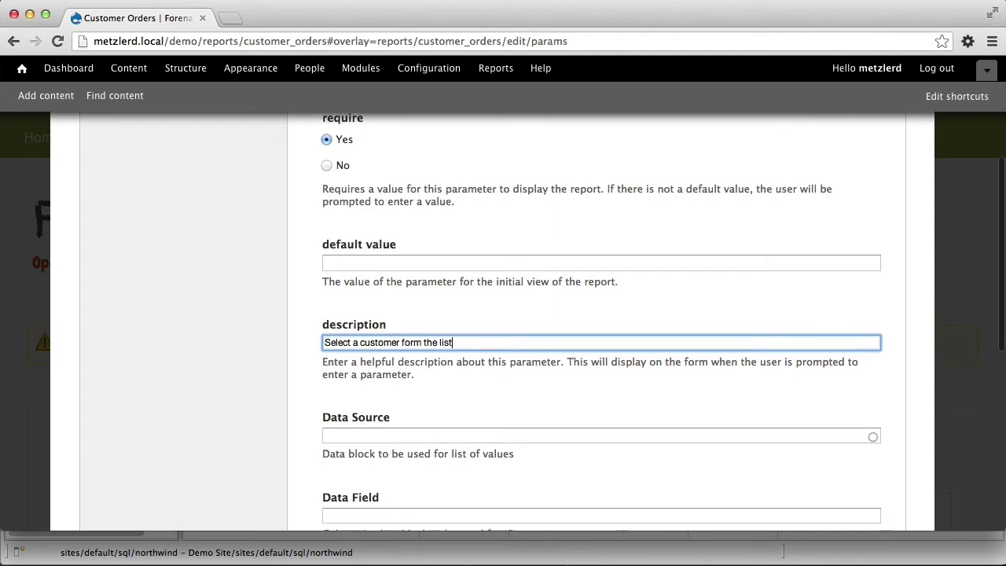
scroll(601, 322, down, 2)
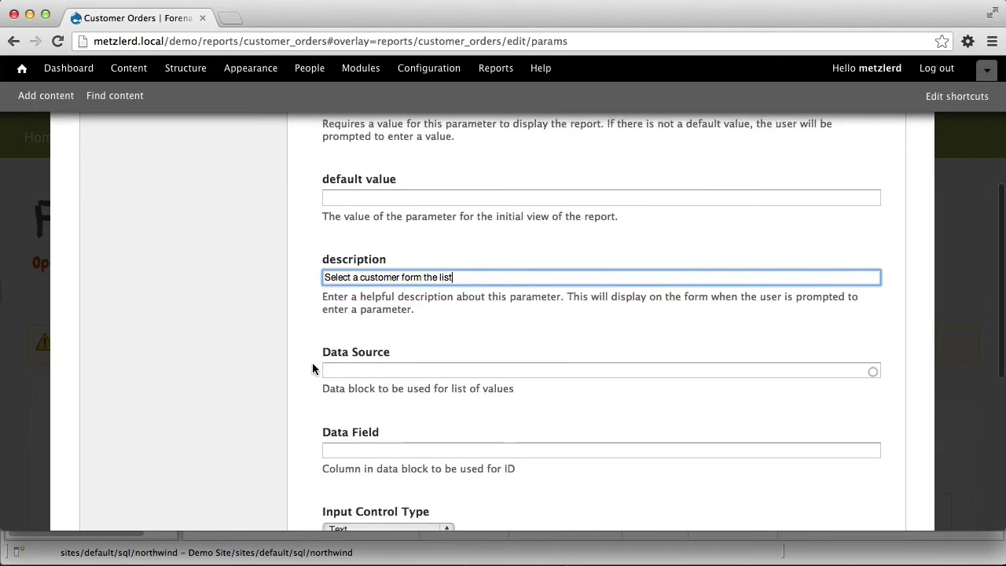
click(356, 371)
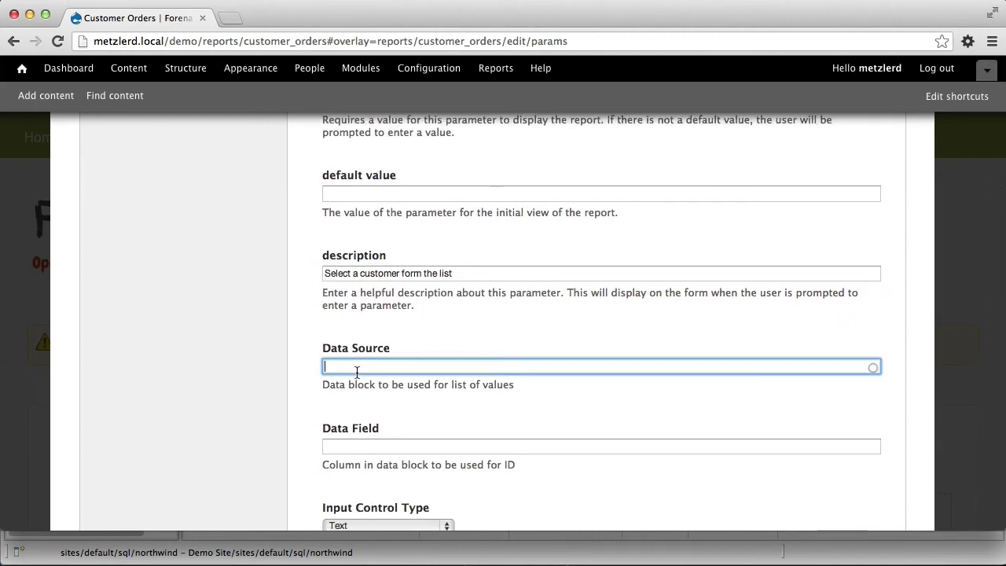
scroll(356, 371, down, 4)
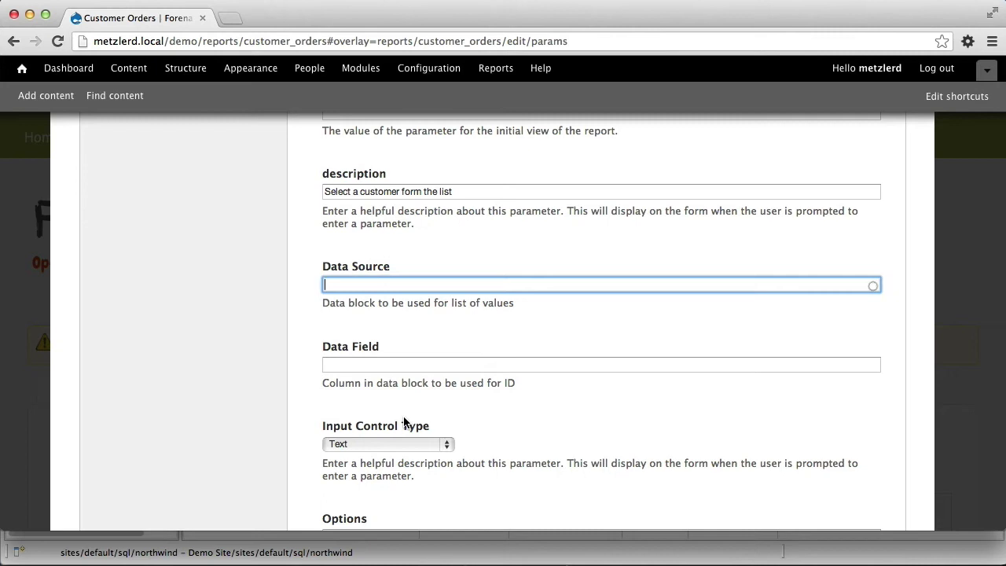
- Choose northwind/customers from the suggestions as the customer parameter's data source
text(cus)
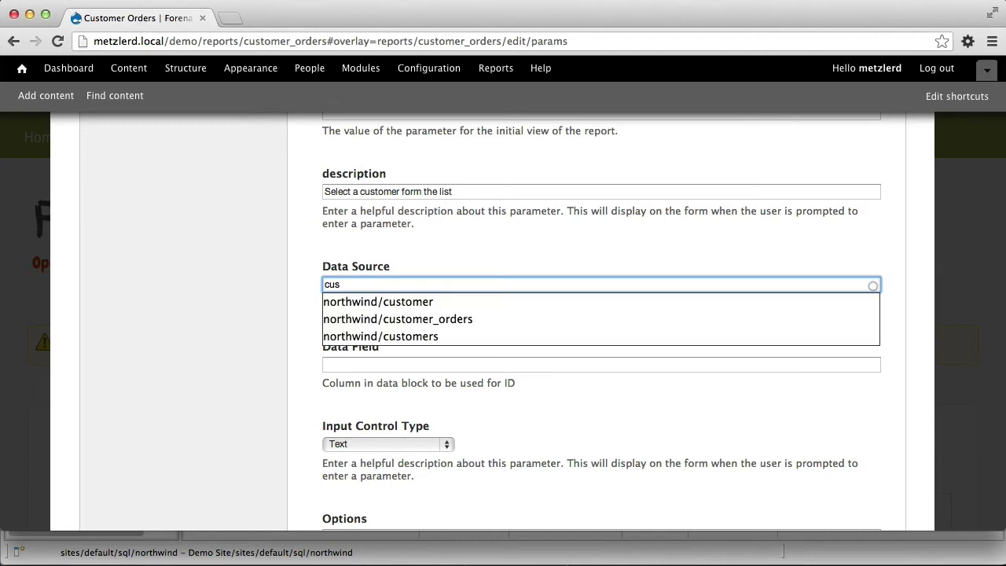
key(Down)
key(Down)
key(Down)
key(Return)
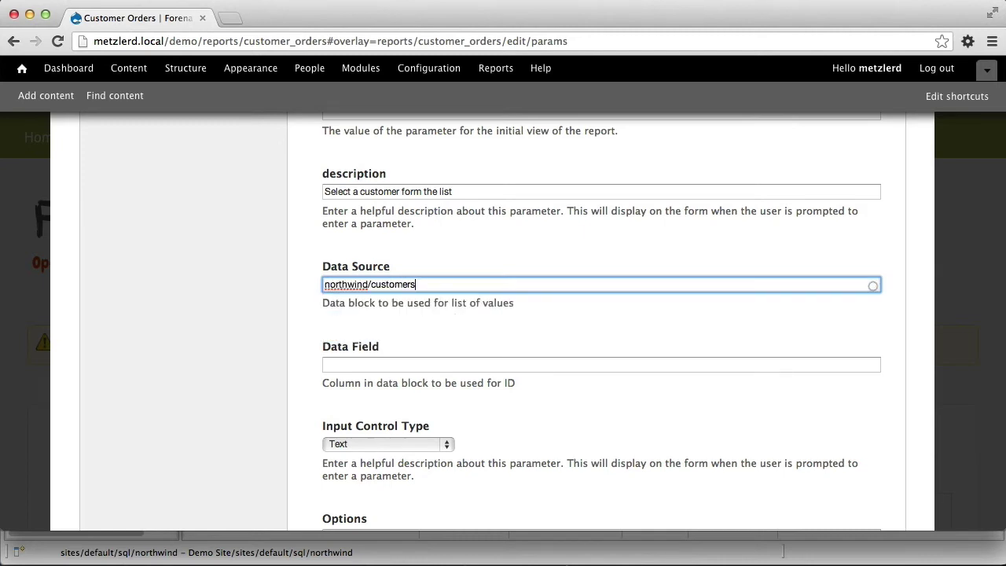
click(375, 363)
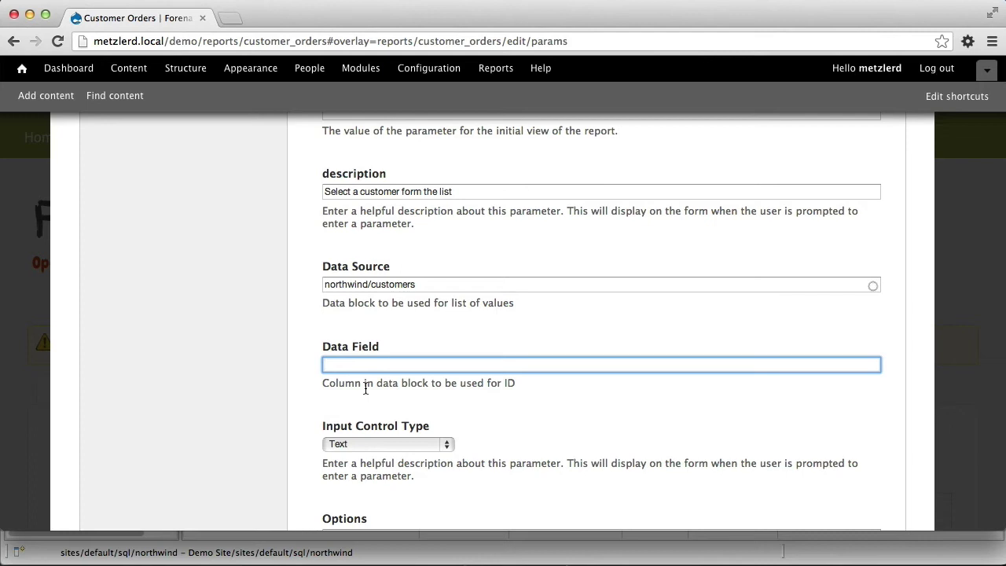
scroll(366, 388, down, 3)
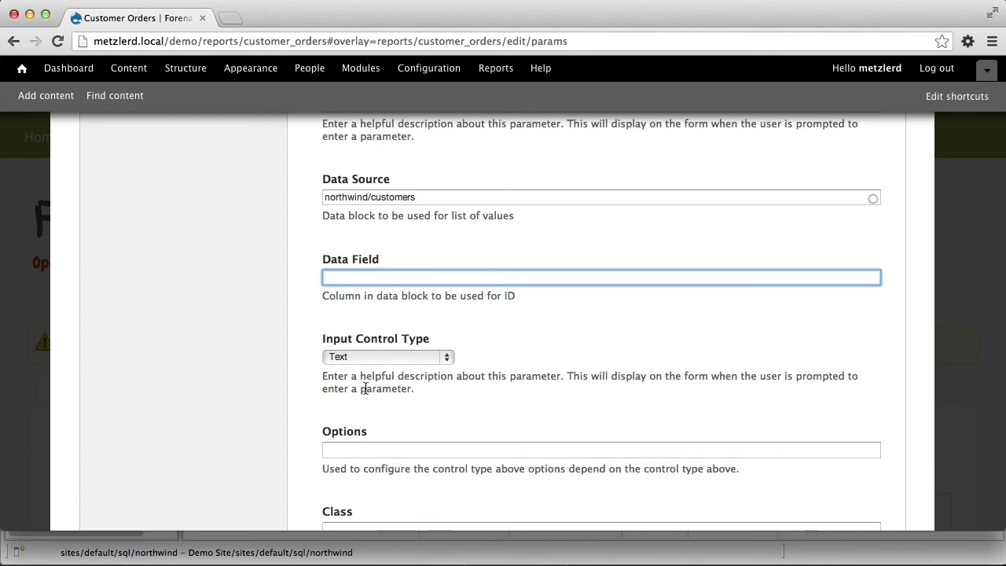
- Set the customer parameter's input control type to Select and save the report
scroll(383, 339, down, 1)
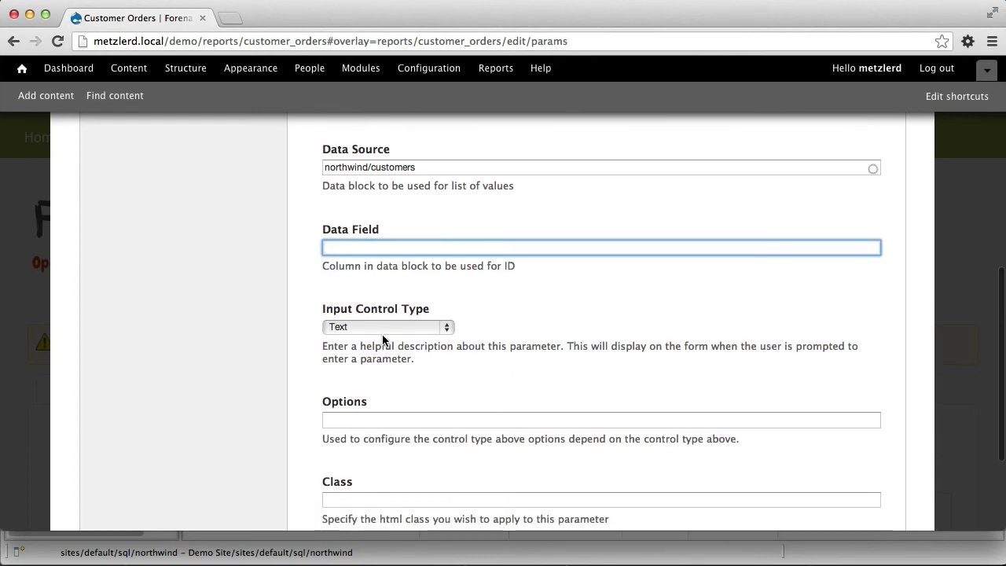
click(353, 327)
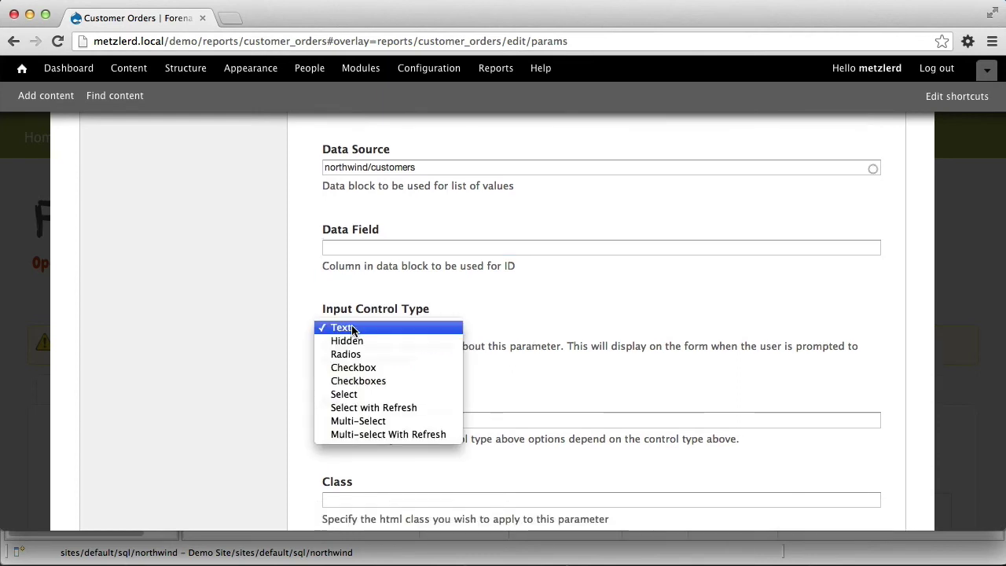
click(368, 394)
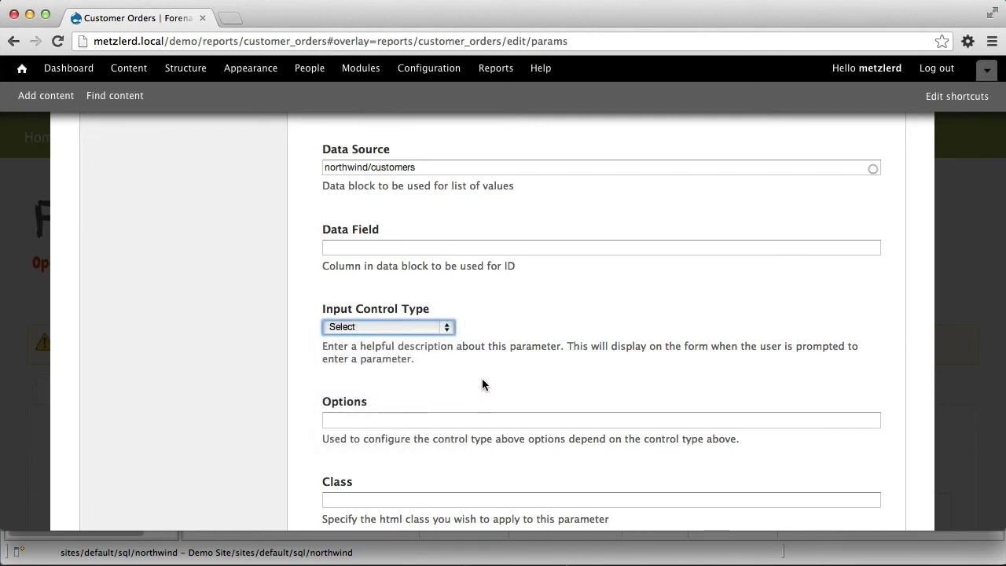
scroll(481, 380, down, 5)
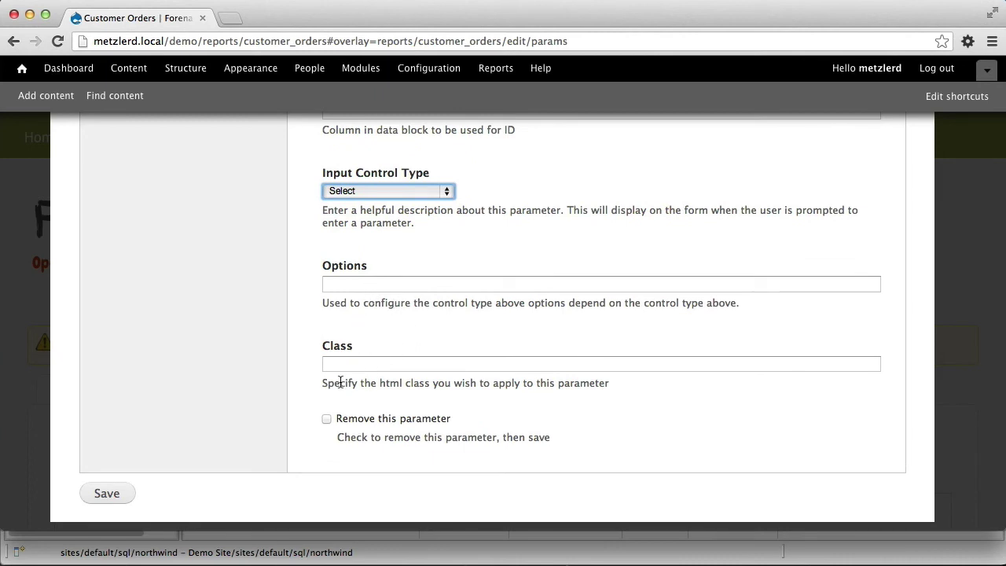
scroll(343, 386, down, 1)
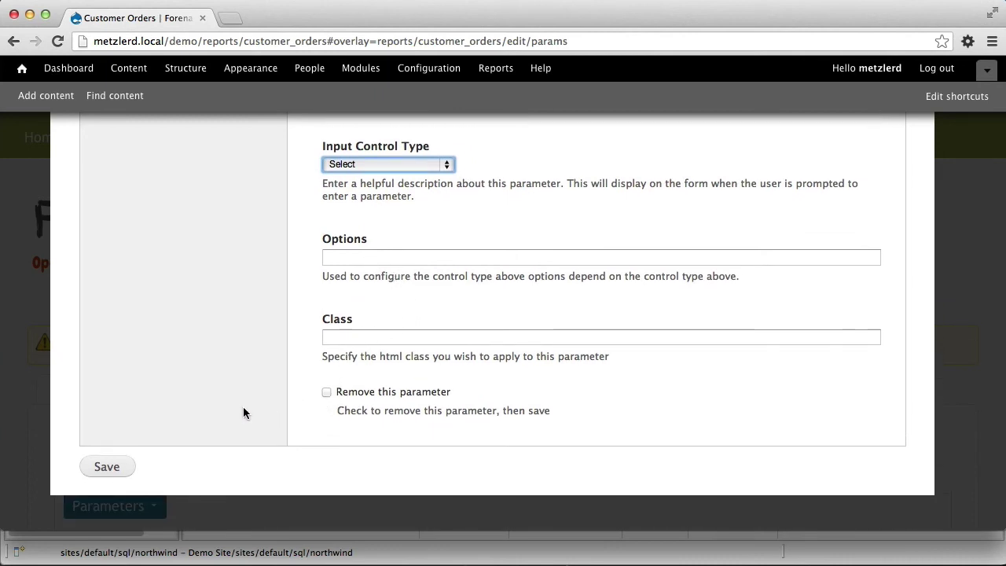
click(103, 467)
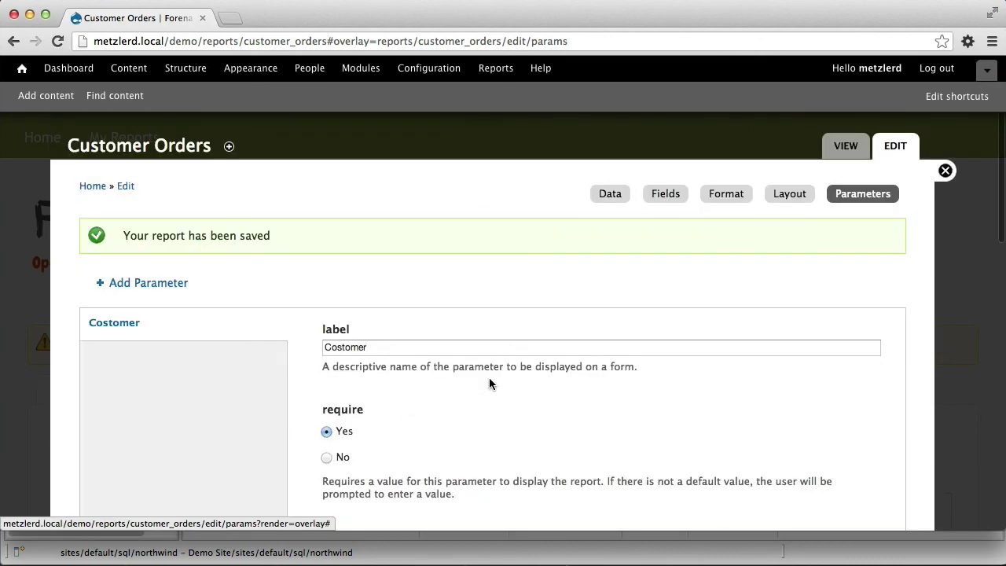
- Close the editor and check that the Customer dropdown lists the Northwind customers
click(945, 170)
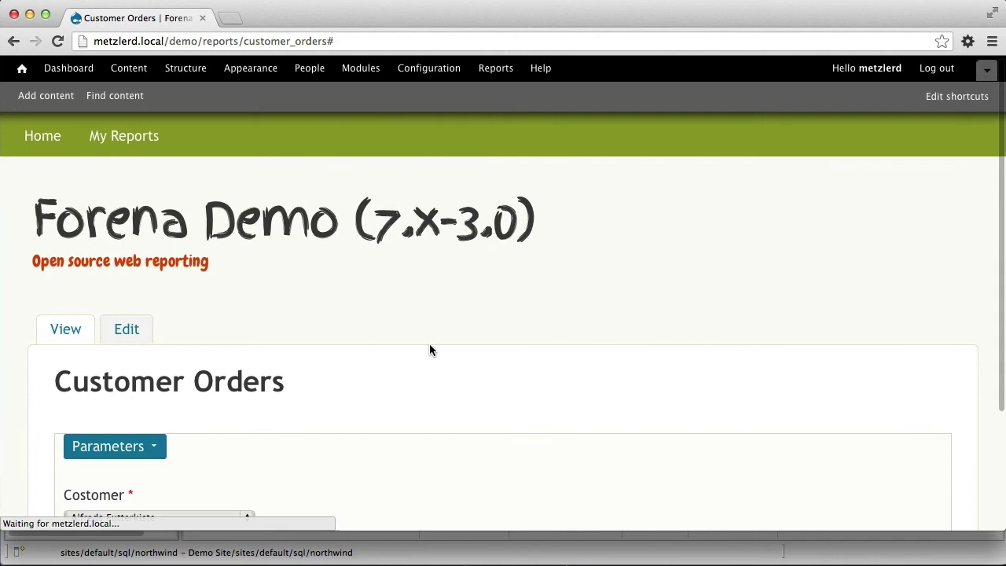
scroll(315, 376, down, 2)
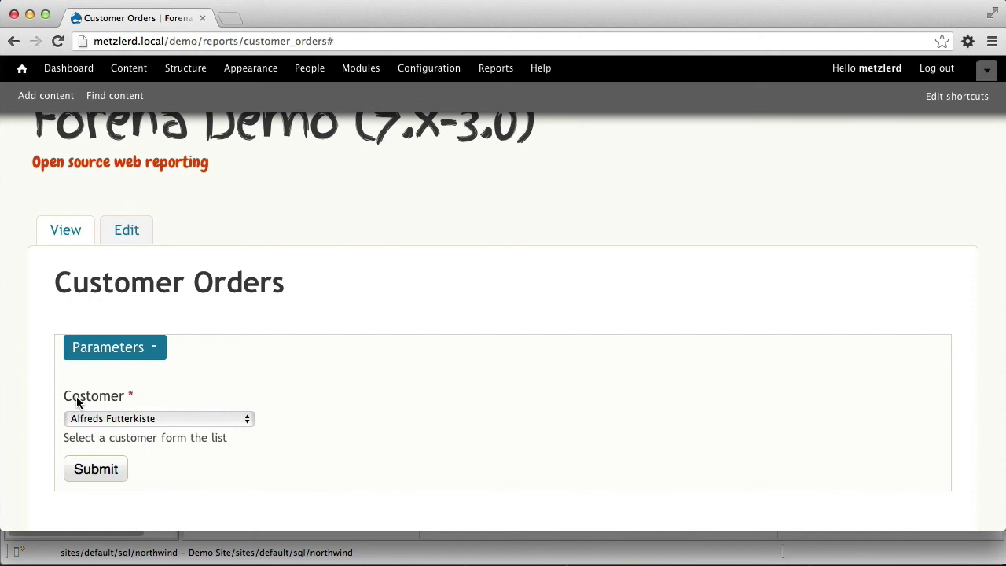
scroll(84, 398, down, 1)
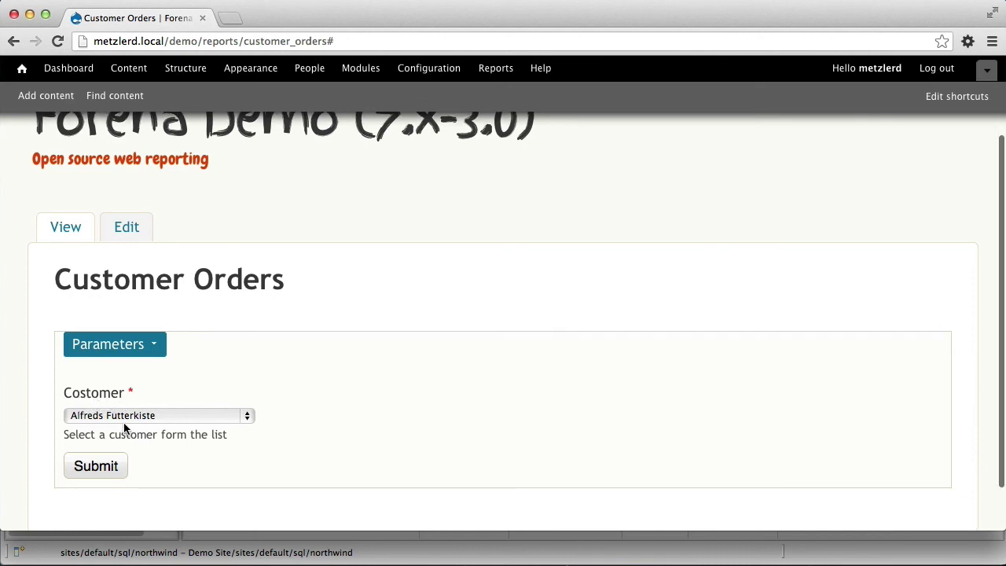
click(100, 417)
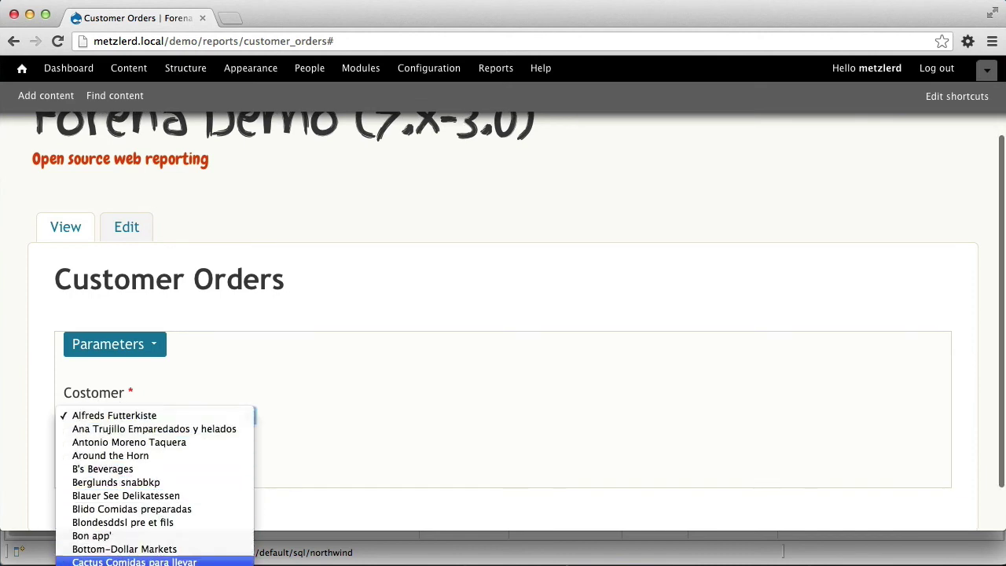
click(328, 401)
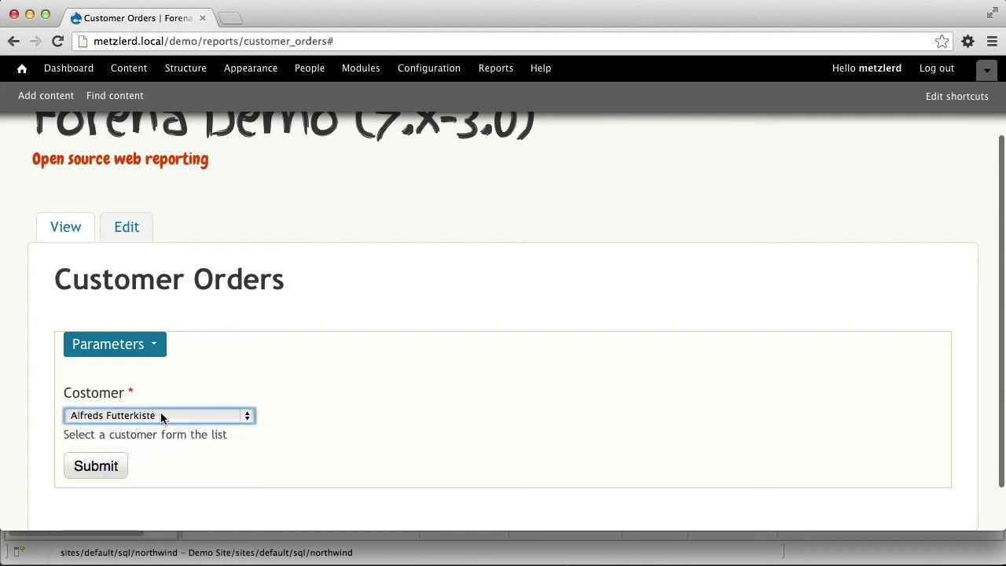
- Reopen the parameter settings, change the label 'Costomer' to 'Customer', and save
click(120, 232)
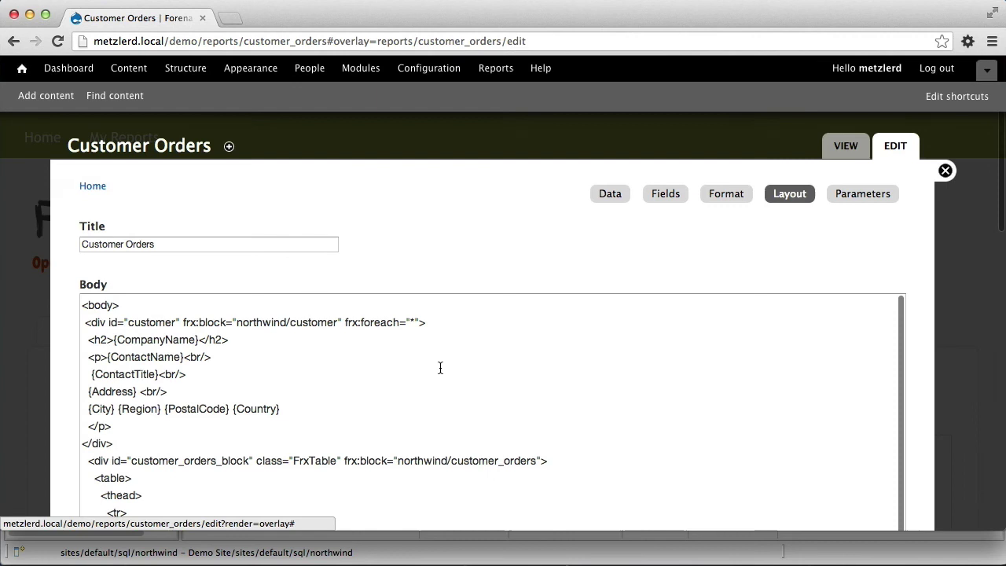
click(834, 193)
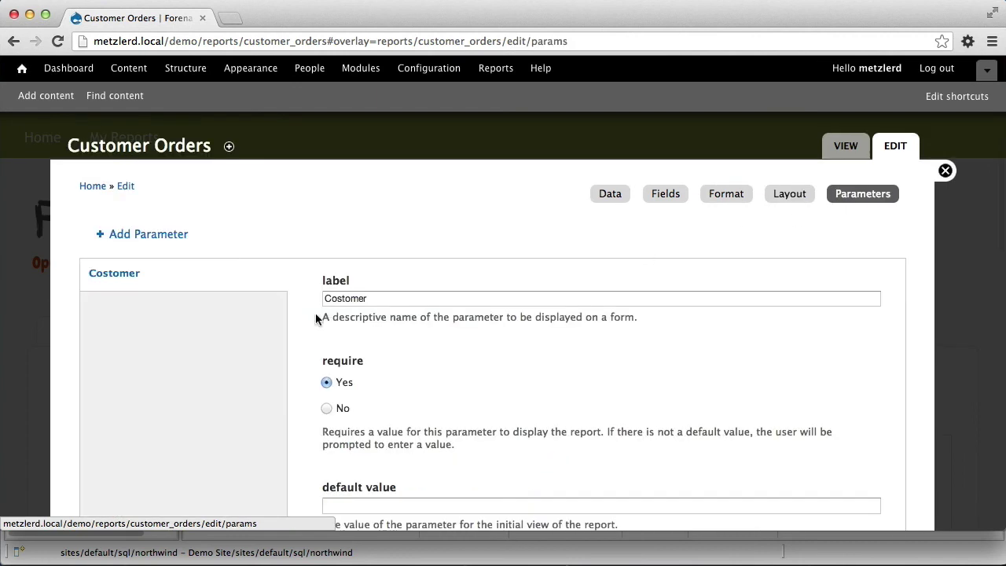
click(329, 299)
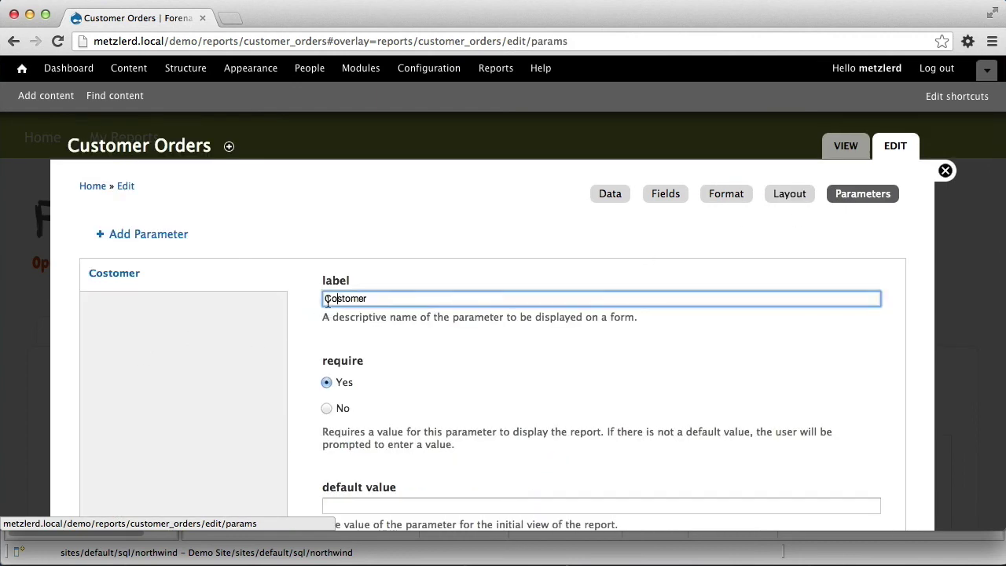
key(BackSpace)
text(u)
scroll(503, 330, down, 1)
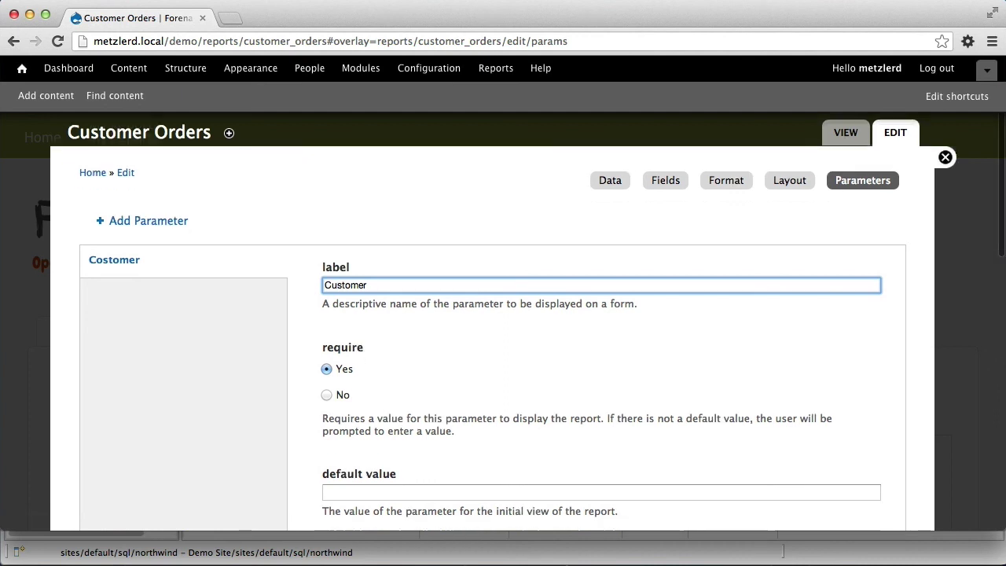
scroll(281, 330, down, 10)
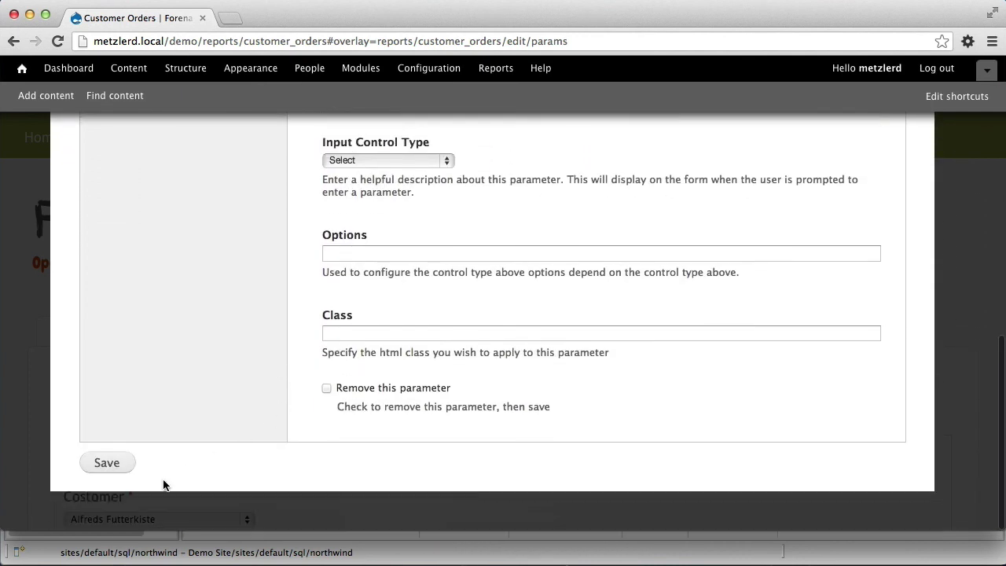
click(110, 467)
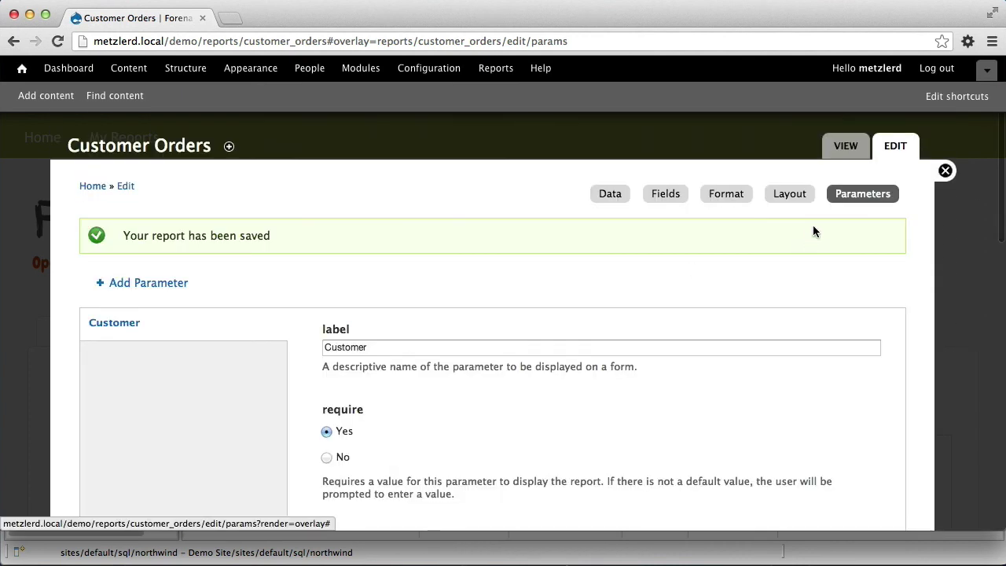
- Close the editor and scroll the Customer Orders report to its Customer choice
click(945, 171)
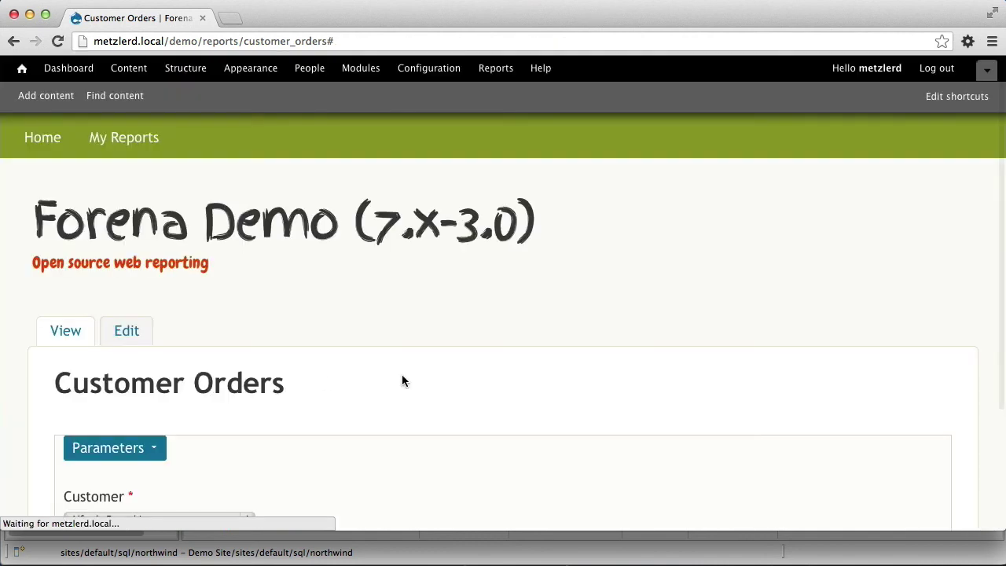
scroll(197, 255, down, 2)
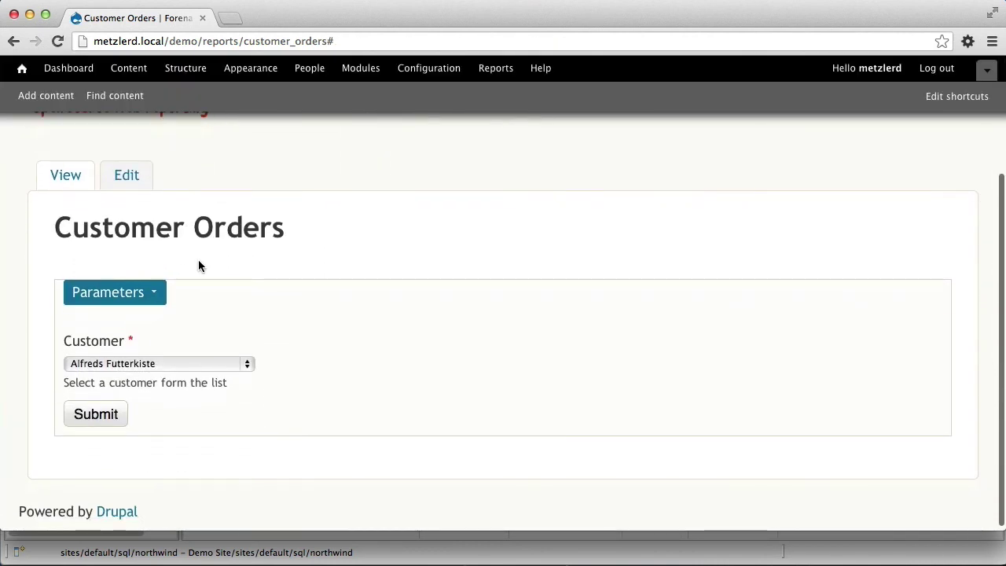